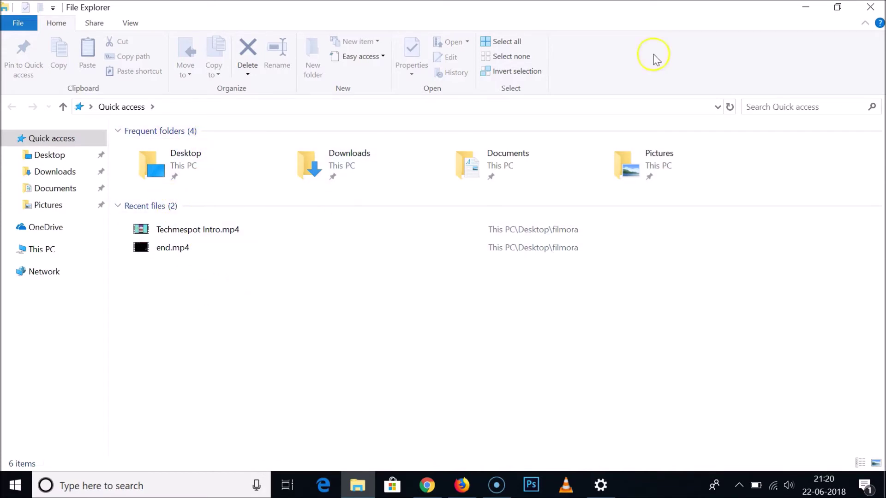
Step: Reopen File Explorer and bring up the Folder Options dialog
left_click(869, 7)
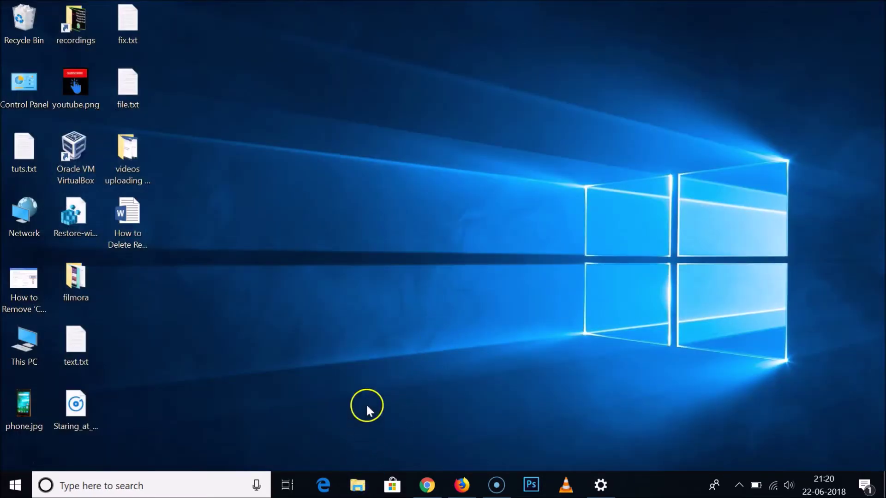
key("super+e")
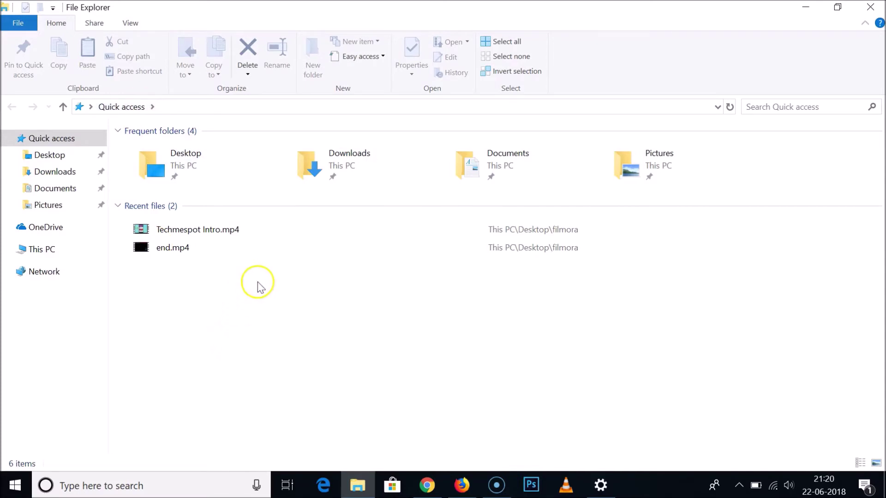
left_click(131, 23)
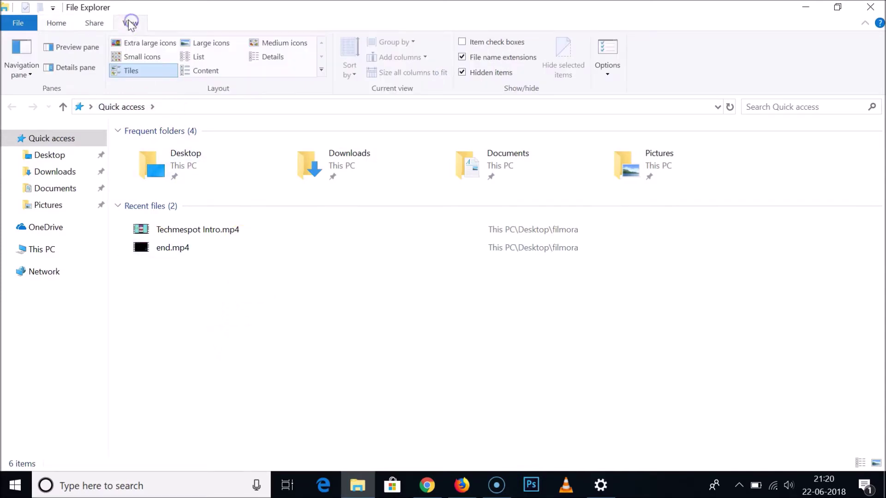
left_click(609, 73)
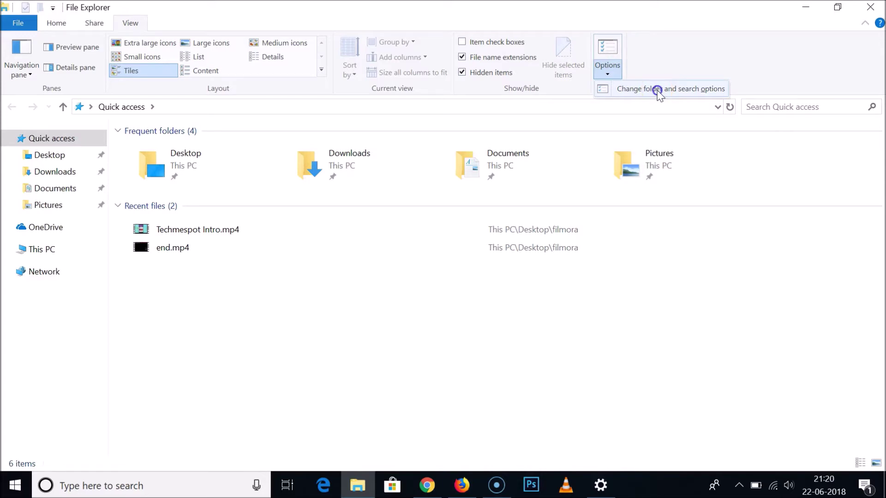
left_click_drag(99, 143, 293, 98)
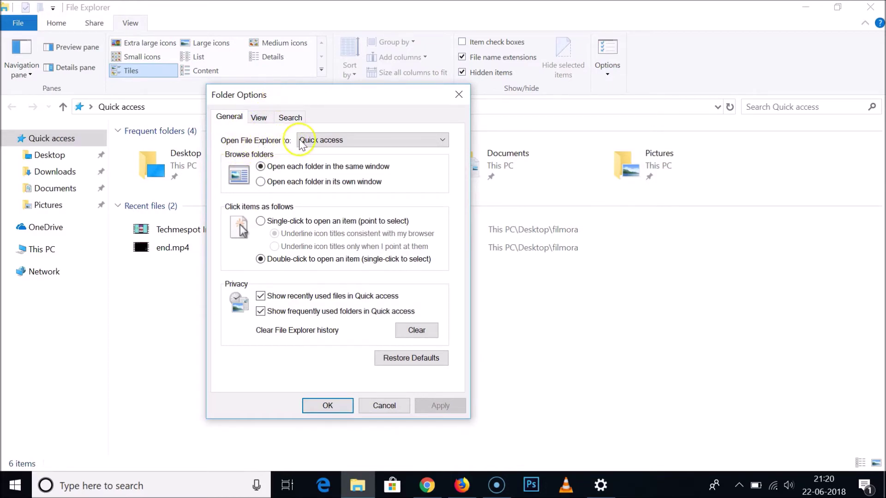
Step: Set 'Open File Explorer to' This PC and stop showing recently used files in Quick access
left_click(318, 143)
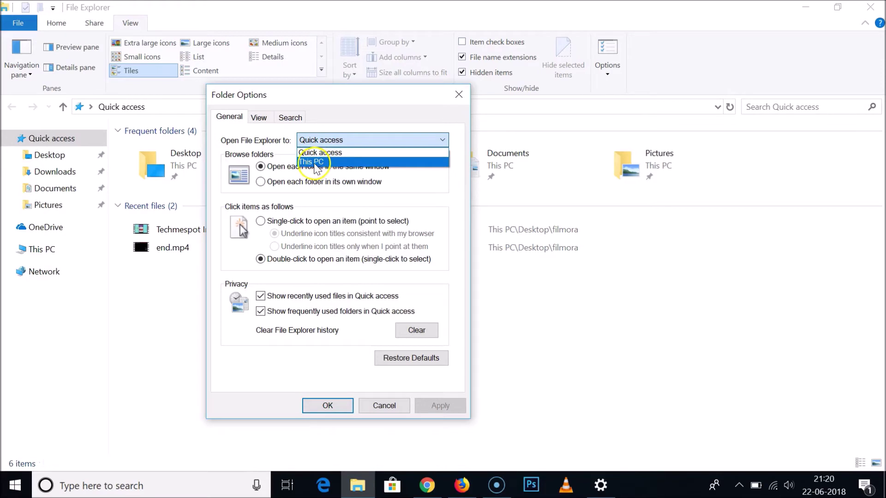
left_click(312, 163)
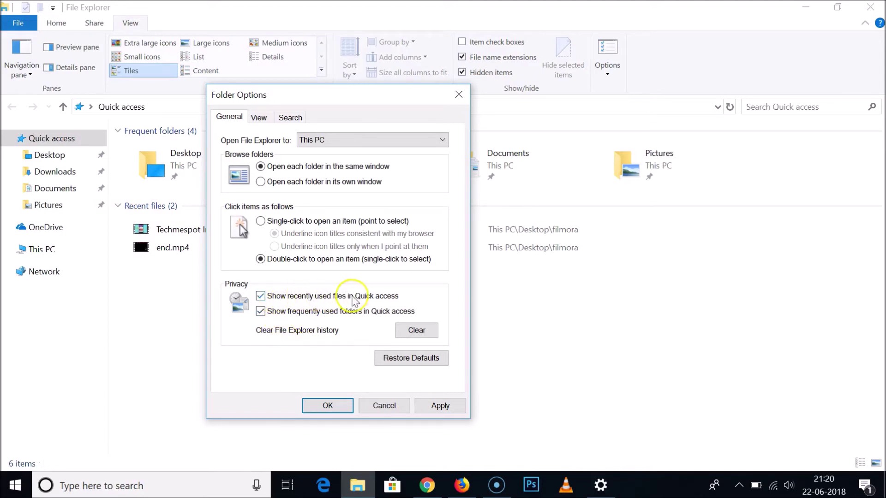
left_click(284, 298)
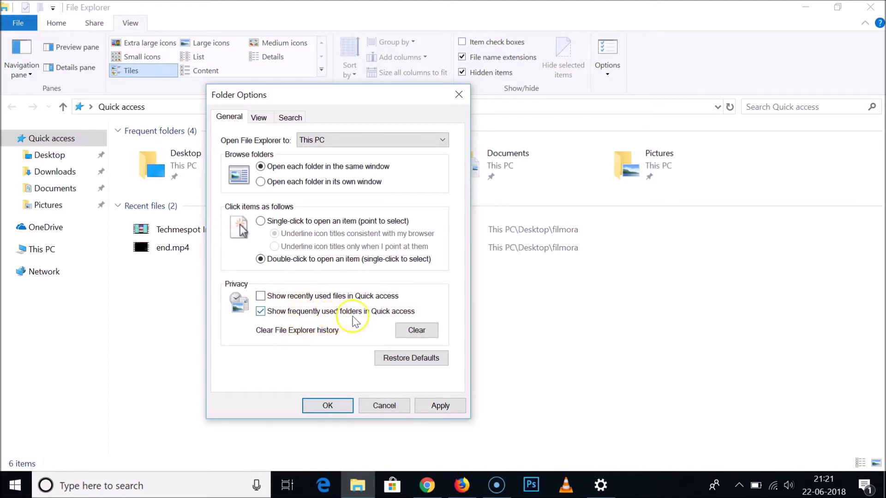
Step: Hide frequently used folders, clear File Explorer history, and confirm This PC as the startup location
left_click(260, 311)
left_click(416, 332)
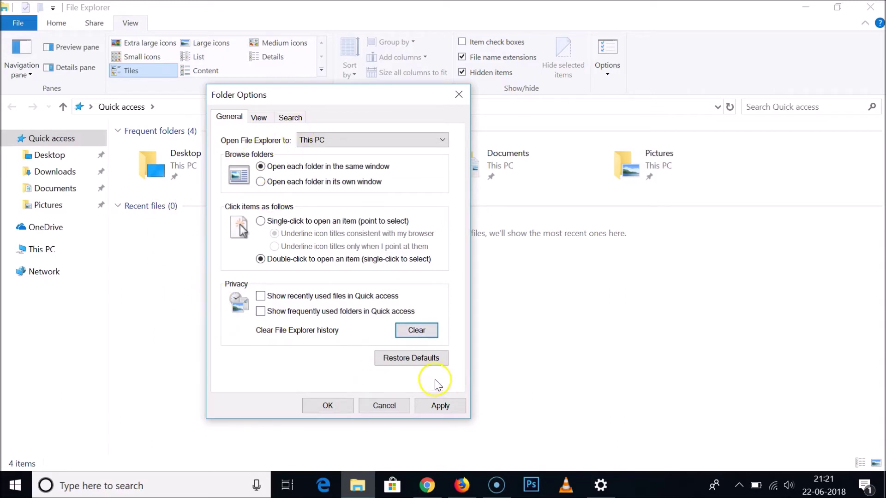
left_click(324, 140)
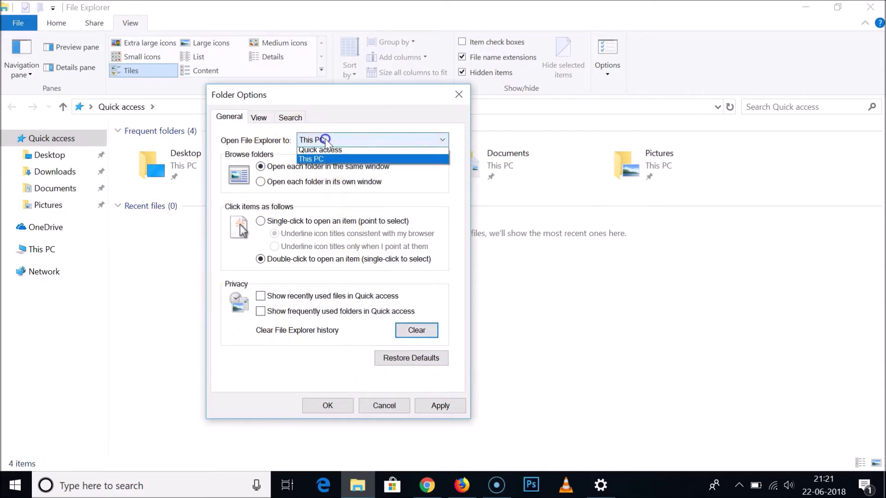
left_click(321, 159)
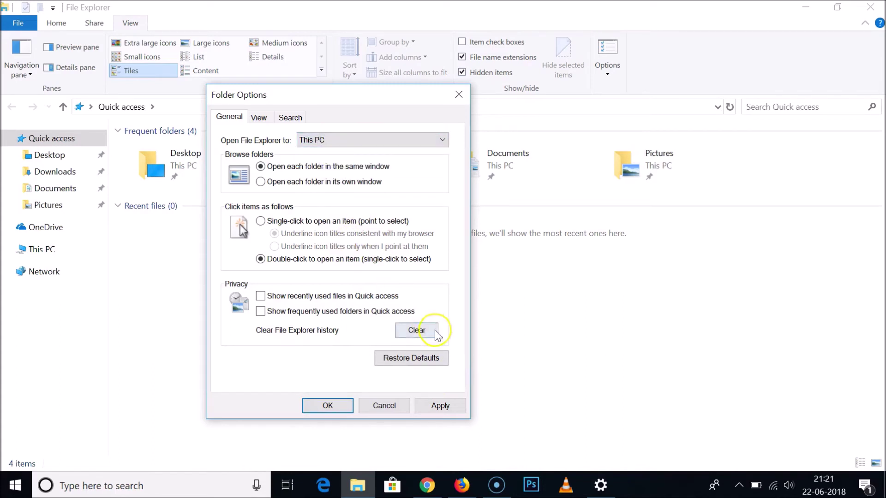
Step: Apply and save the folder options, then close File Explorer
left_click(438, 406)
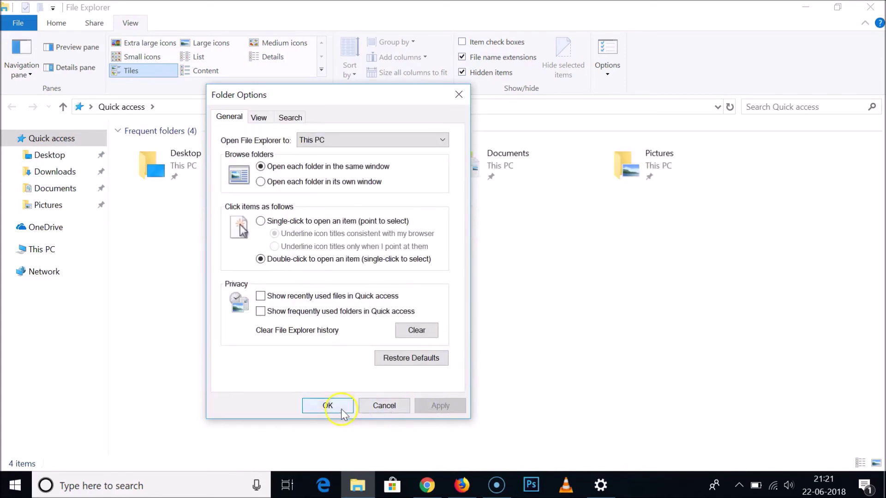
left_click(330, 405)
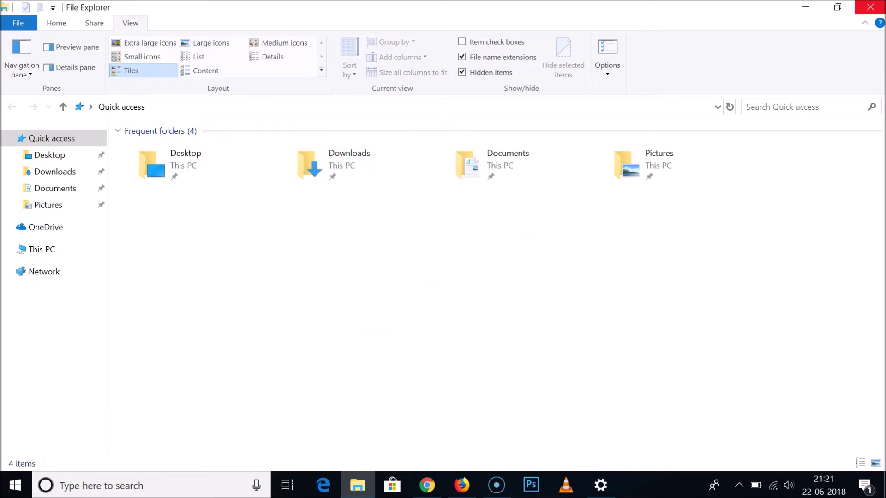
left_click(870, 7)
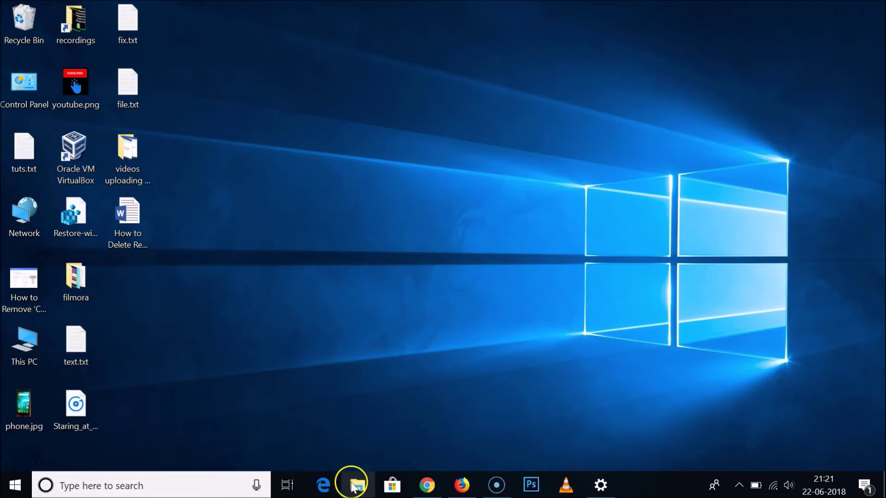
Step: Open a new File Explorer window with Win+E, confirm it starts at This PC, and show the View commands
key("super+e")
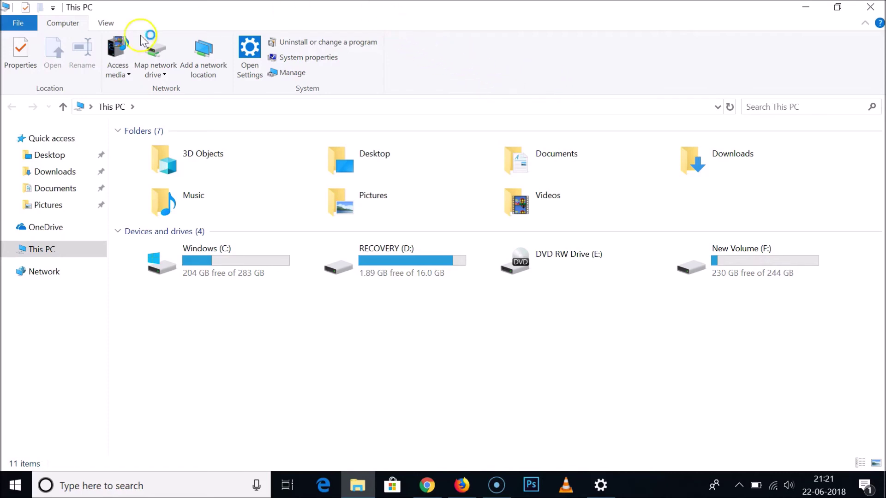
left_click(108, 24)
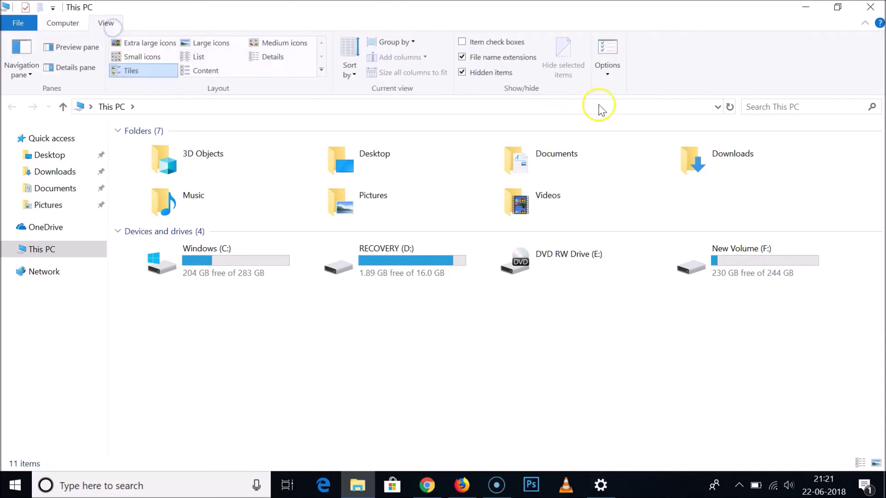
left_click(608, 74)
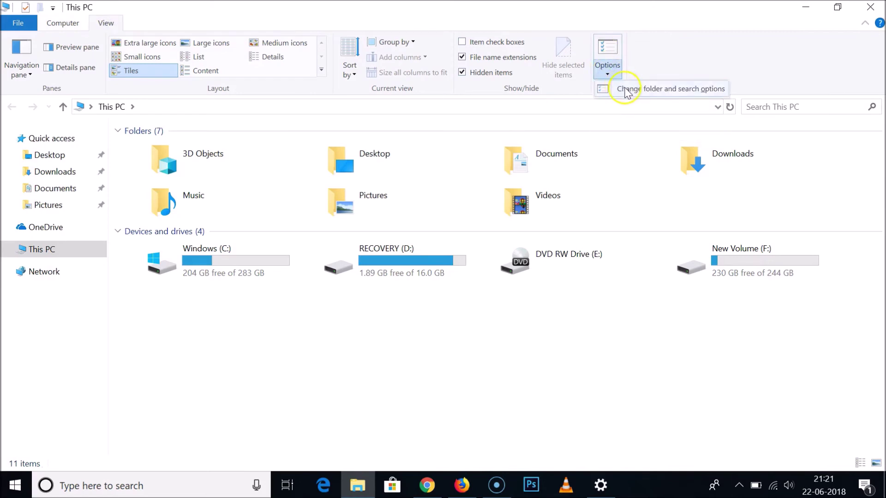
left_click(627, 89)
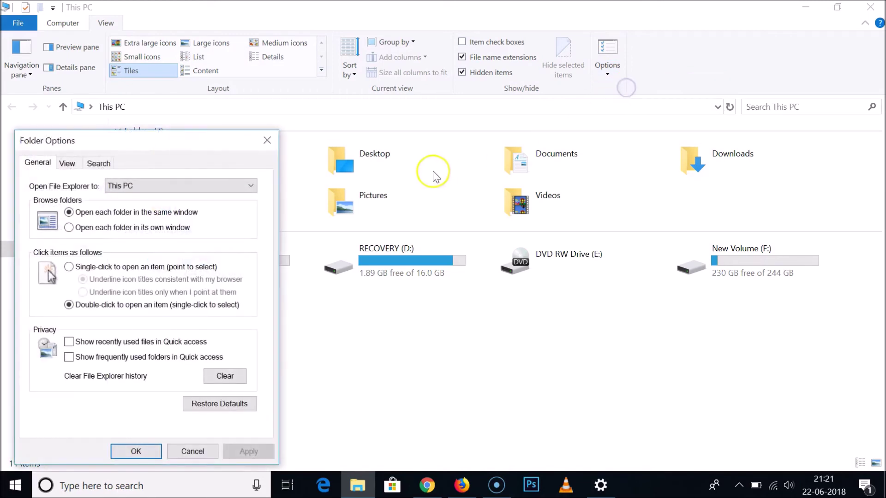
left_click_drag(213, 151, 418, 46)
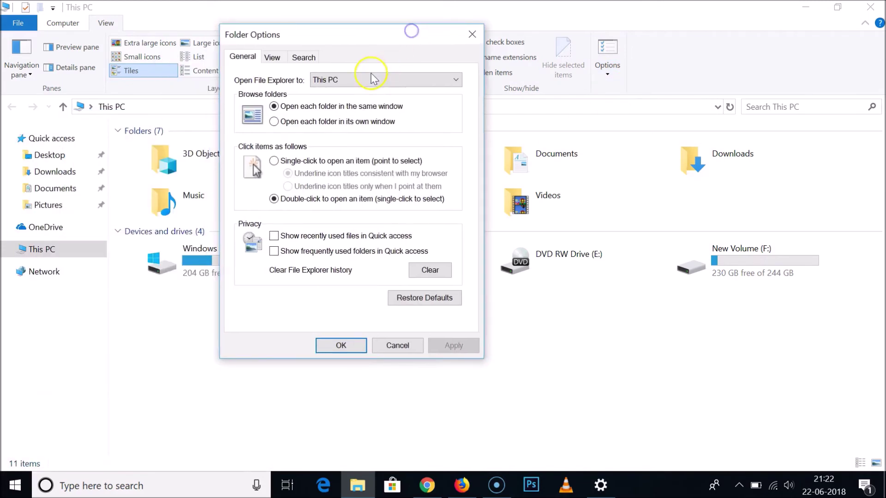
left_click(368, 80)
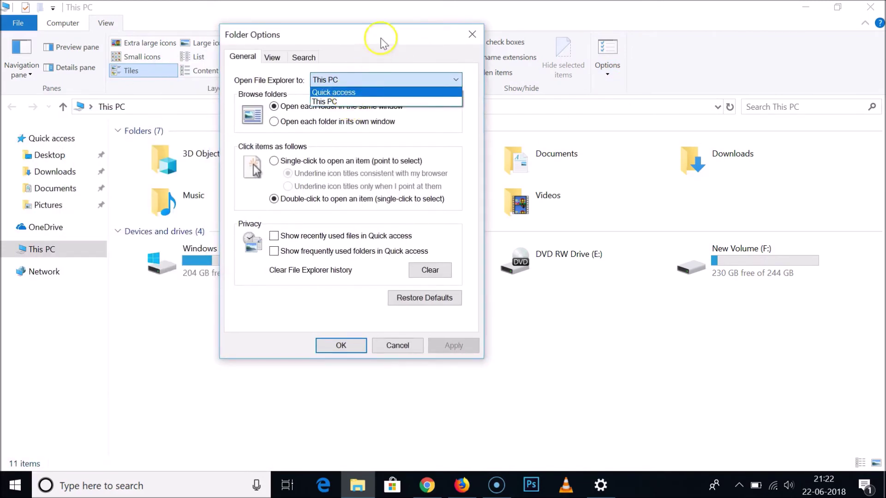
left_click(474, 36)
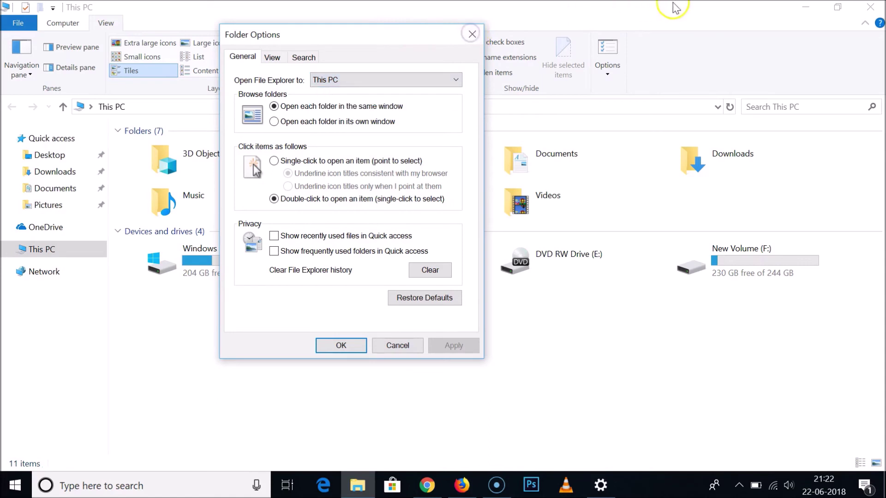
left_click(472, 34)
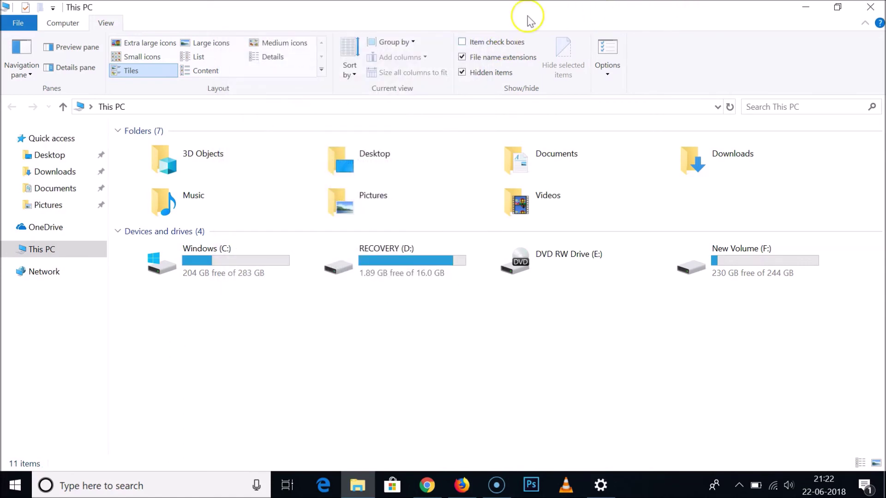